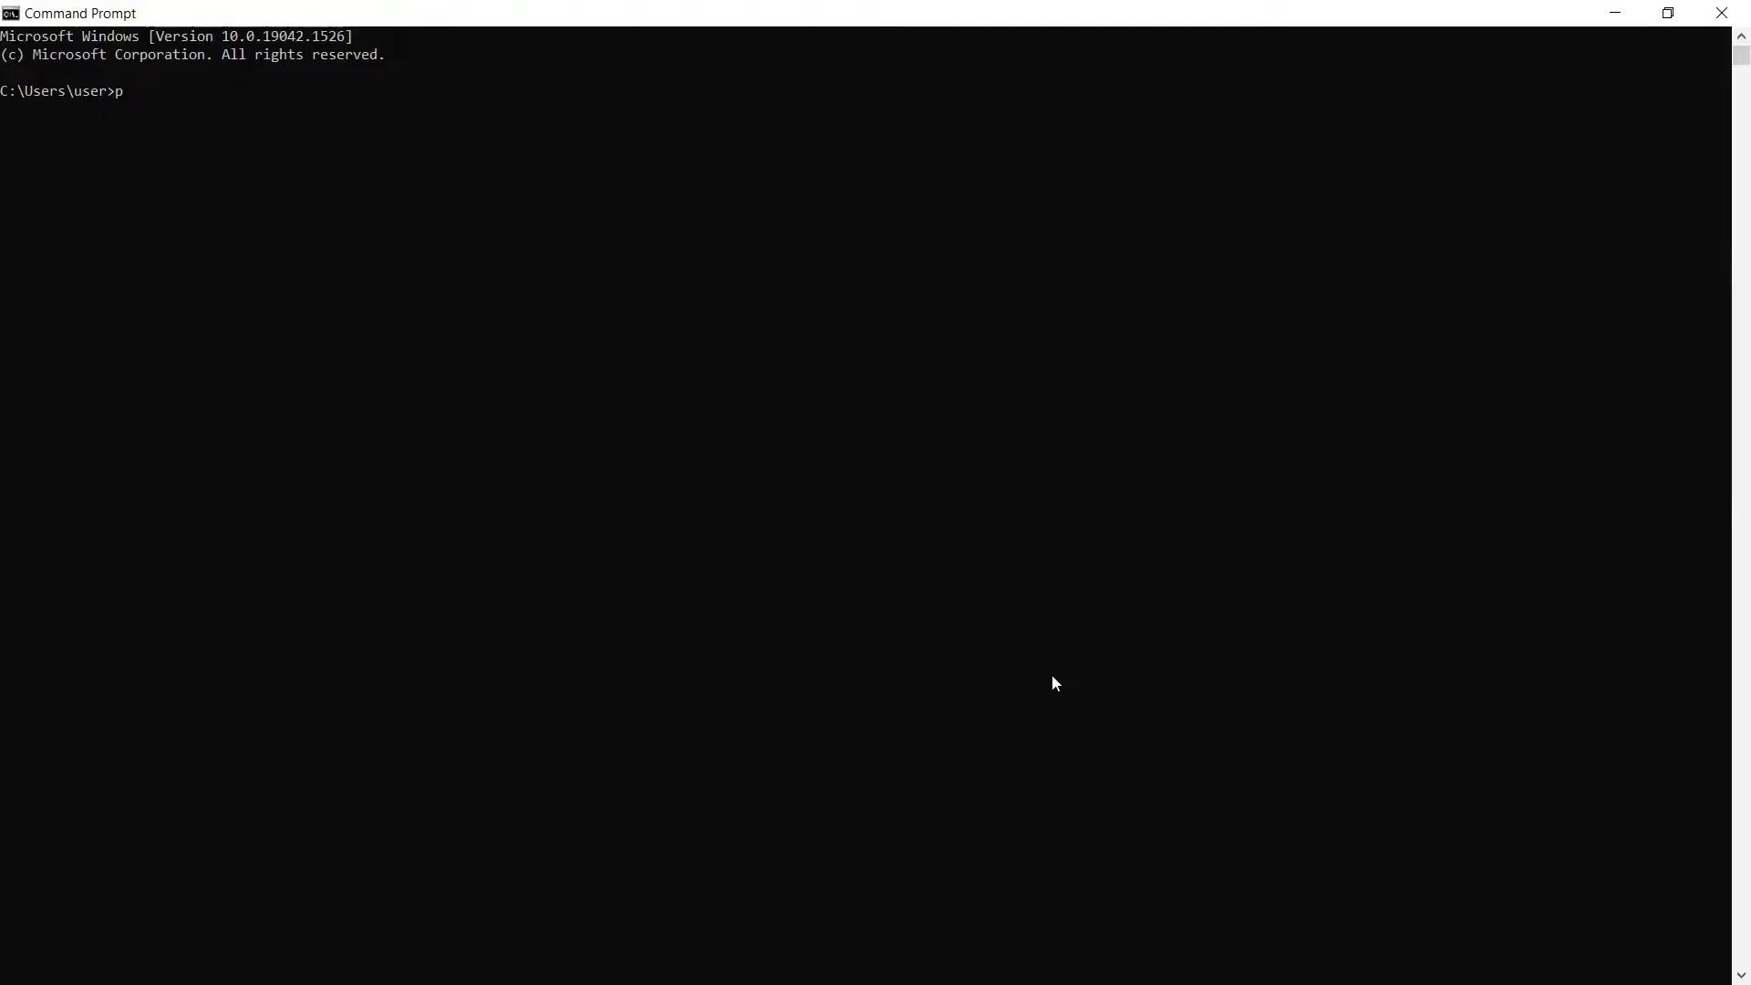
{"action": "type", "text": "ython -"}
{"action": "type", "text": "m pi"}
{"action": "type", "text": "p insta"}
{"action": "type", "text": "ll re"}
{"action": "type", "text": "quests"}
- Run 'python -m pip install requests' in Command Prompt to install the requests package
{"action": "key", "text": "Return"}
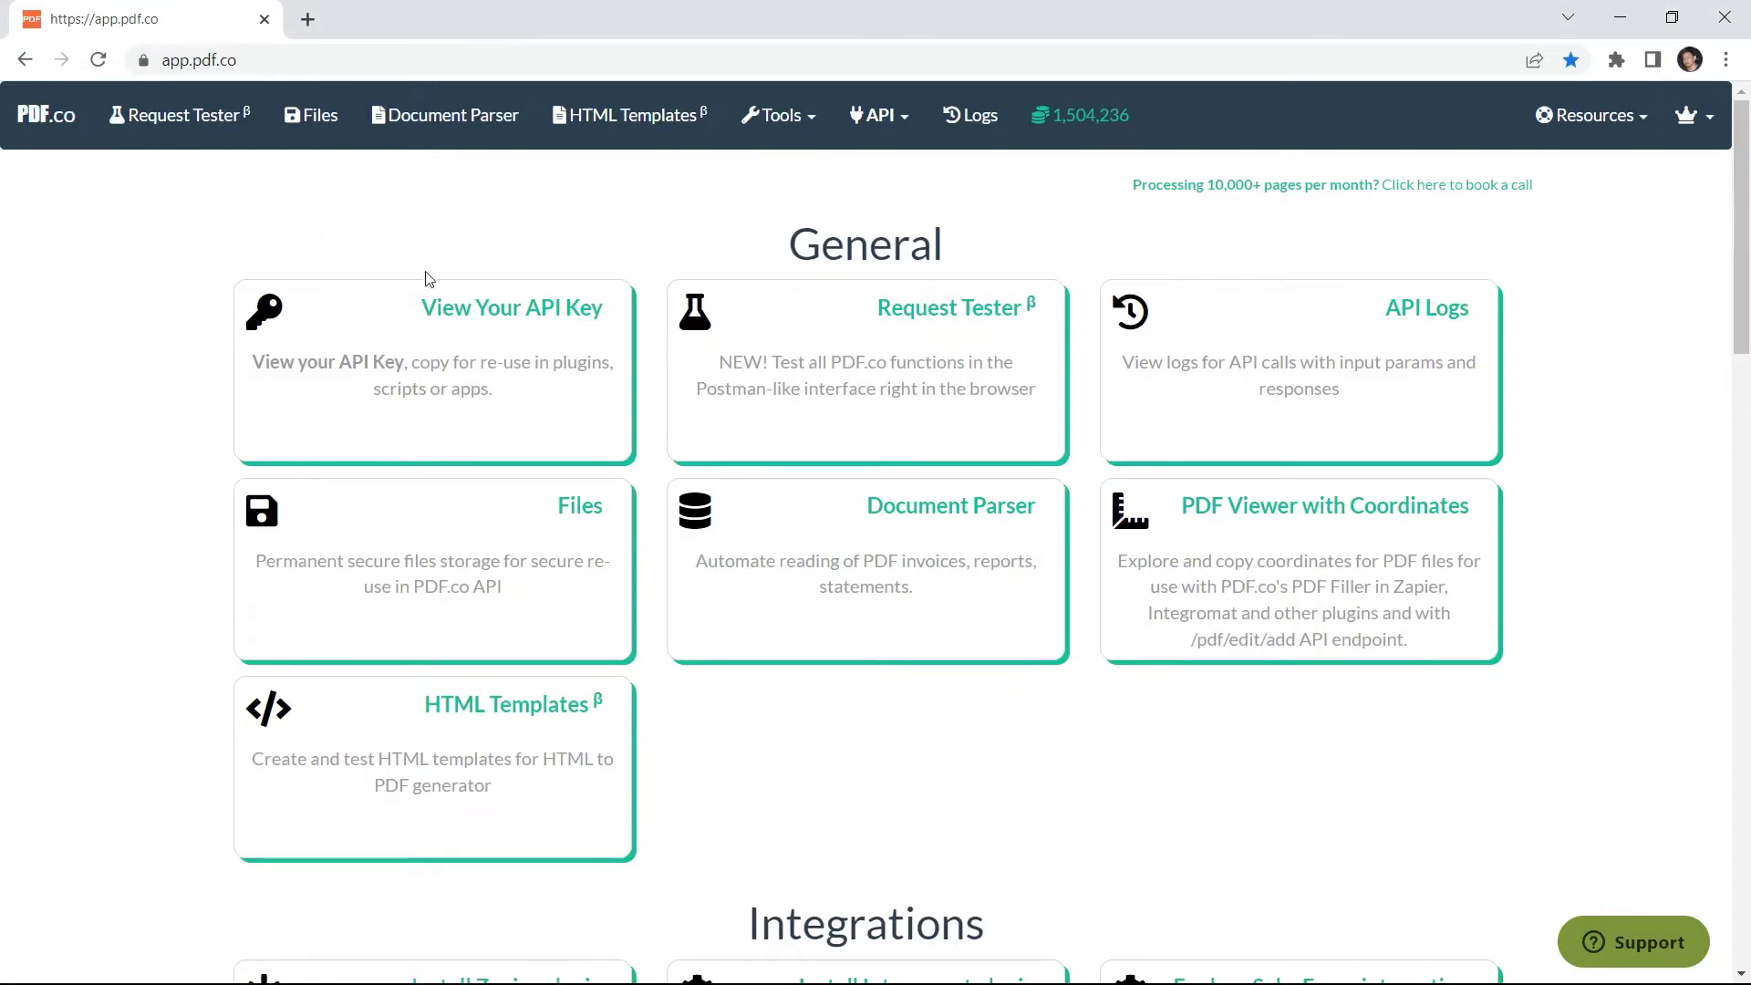
- Reveal the account's API key on the PDF.co dashboard and copy it for the script
{"action": "left_click", "coordinate": [508, 313]}
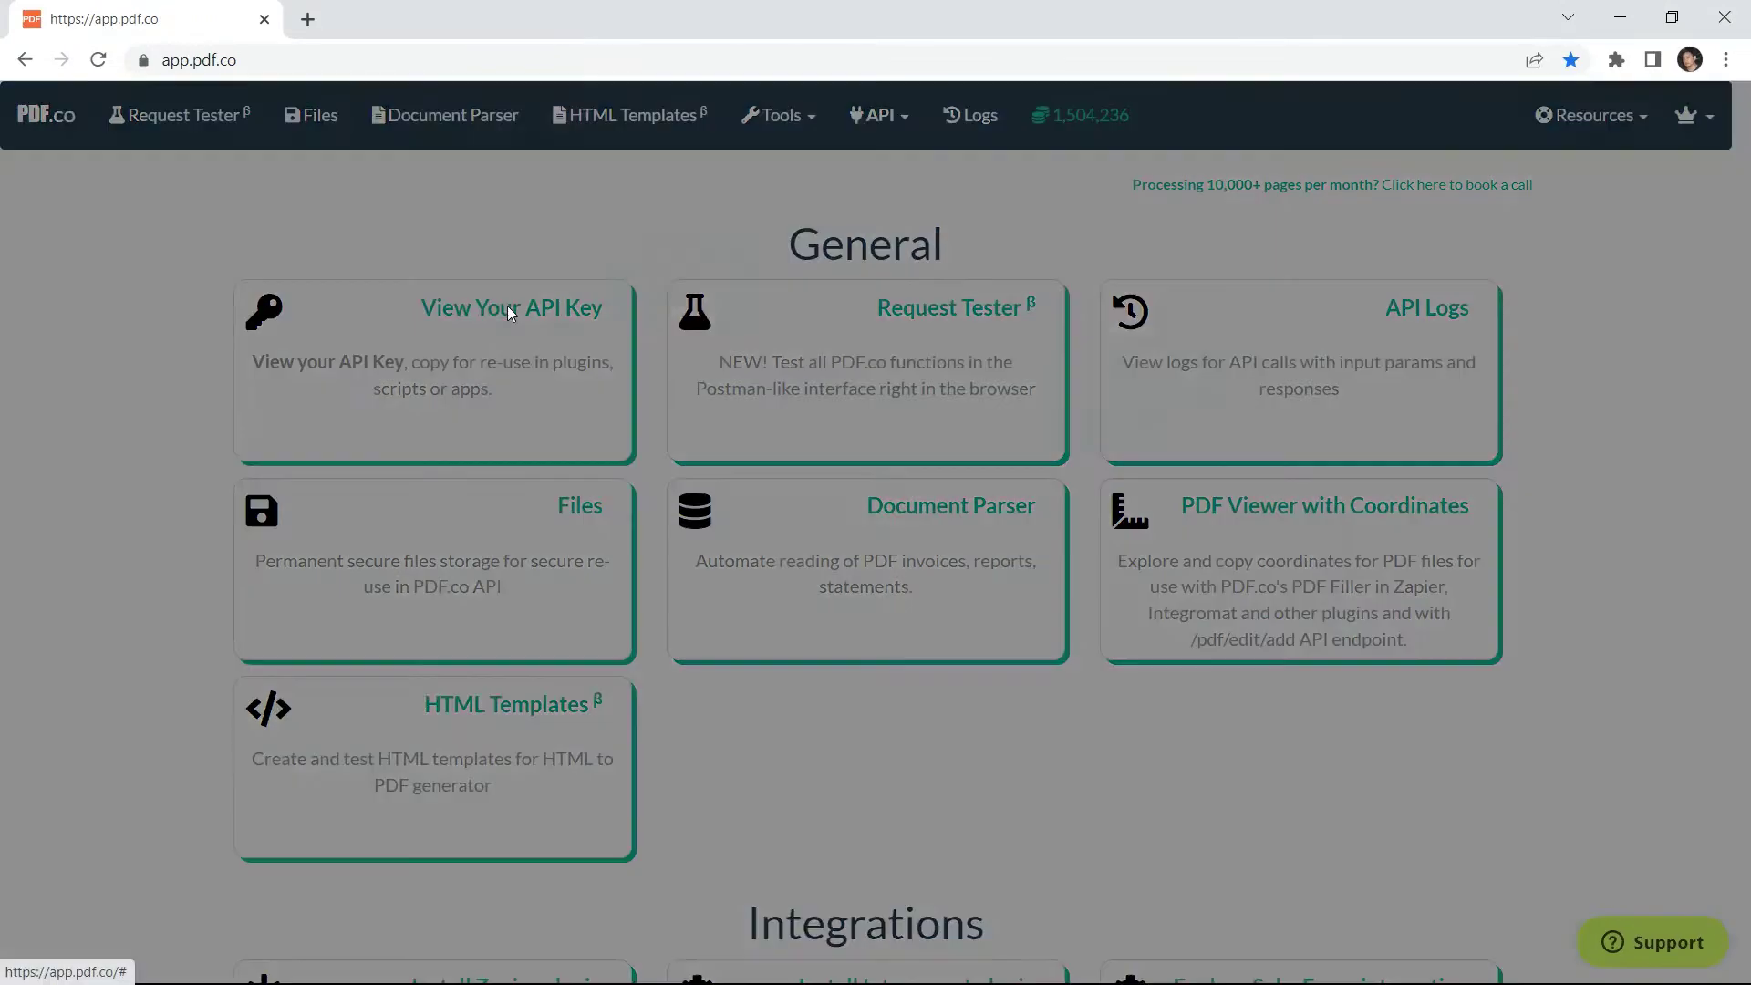
{"action": "left_click", "coordinate": [625, 330]}
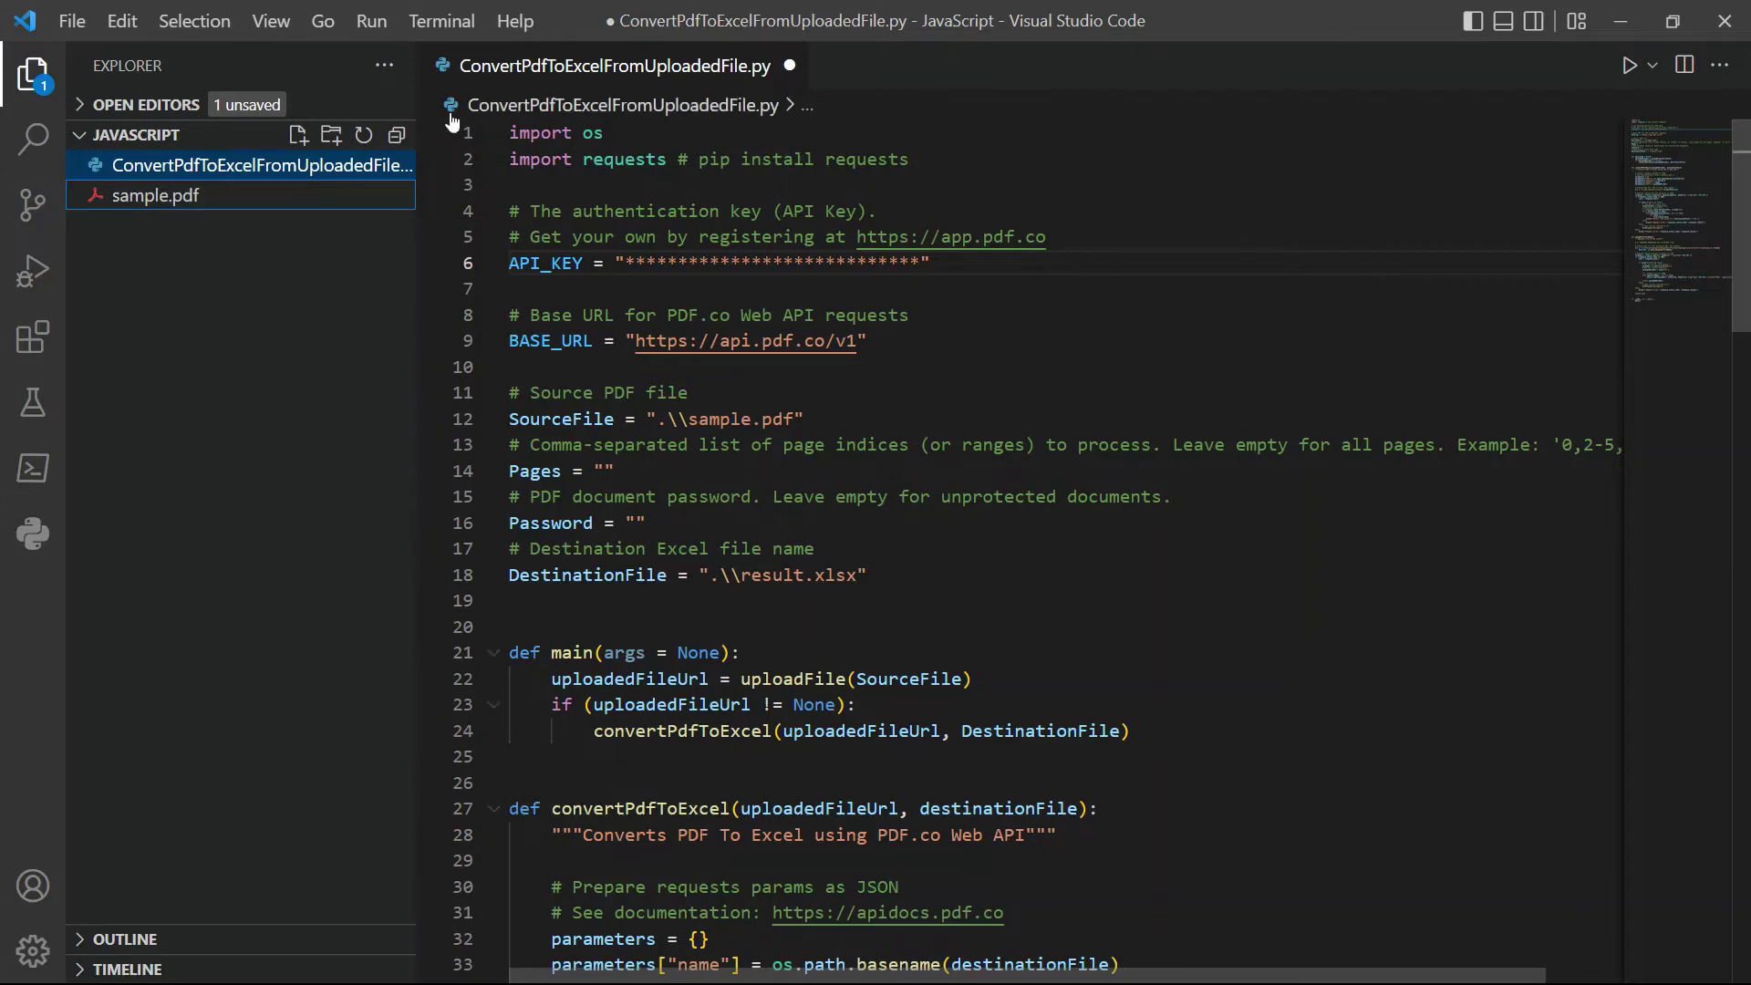
- Run ConvertPdfToExcelFromUploadedFile.py without debugging and open the generated result spreadsheet
{"action": "left_click", "coordinate": [372, 20]}
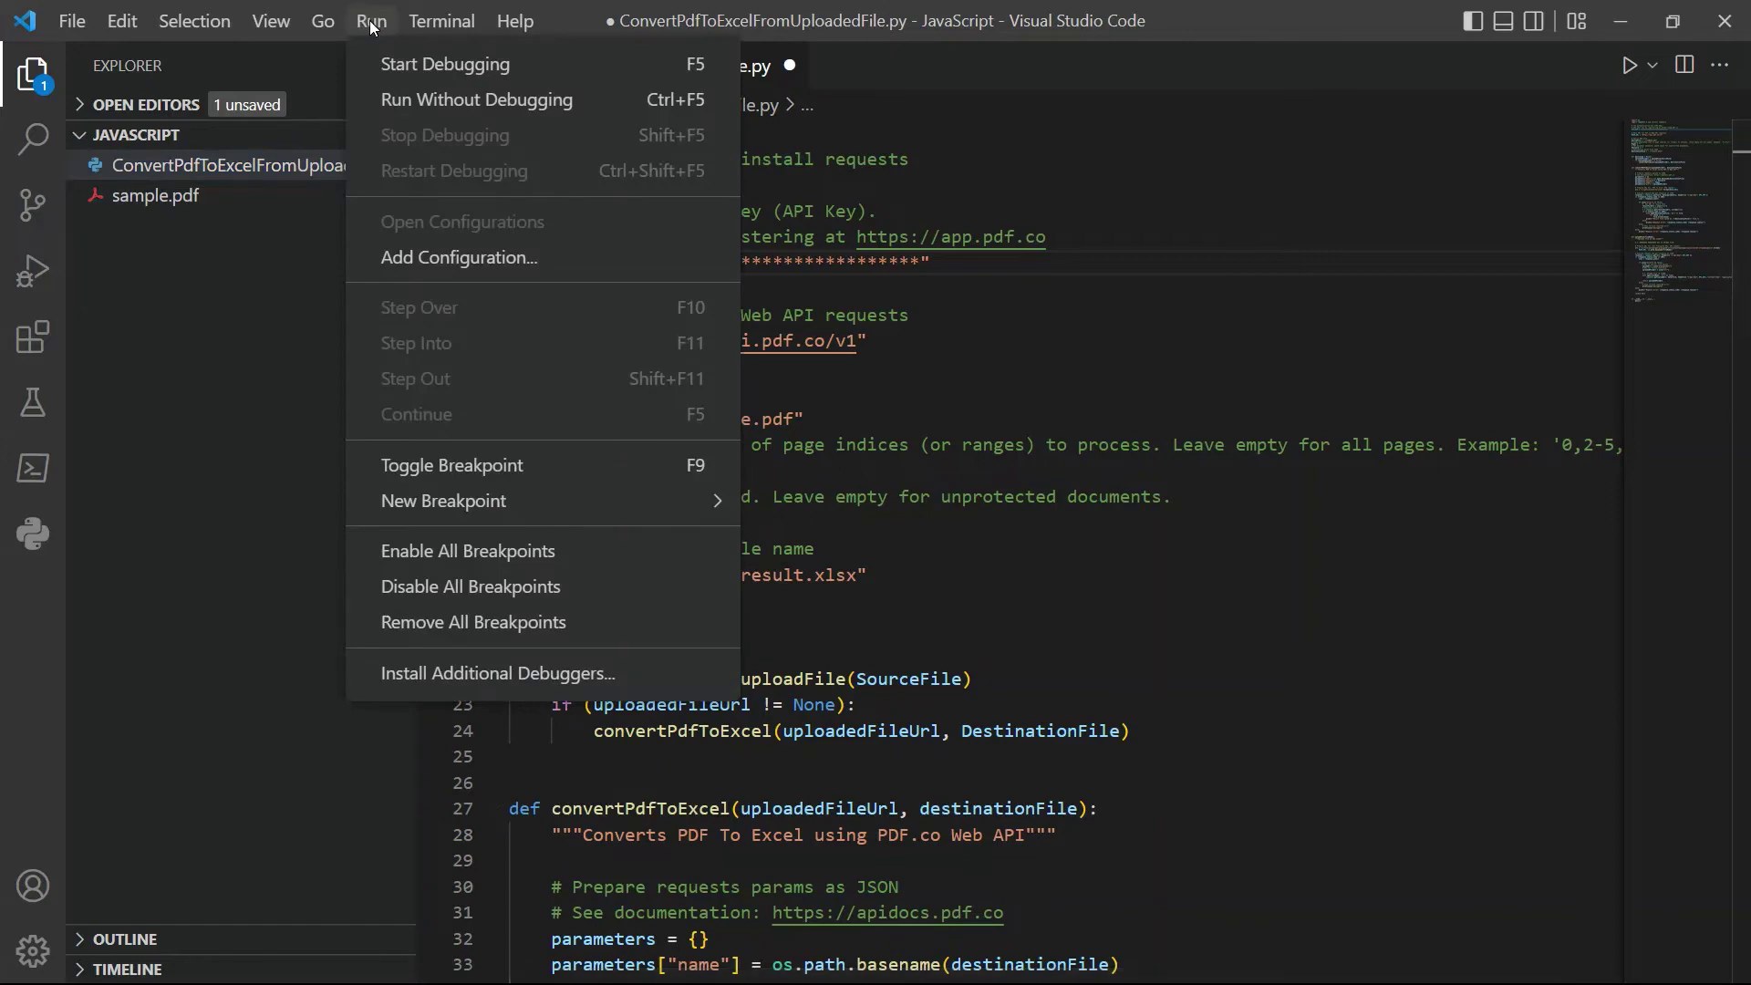
{"action": "left_click", "coordinate": [405, 98]}
{"action": "key", "text": "Return"}
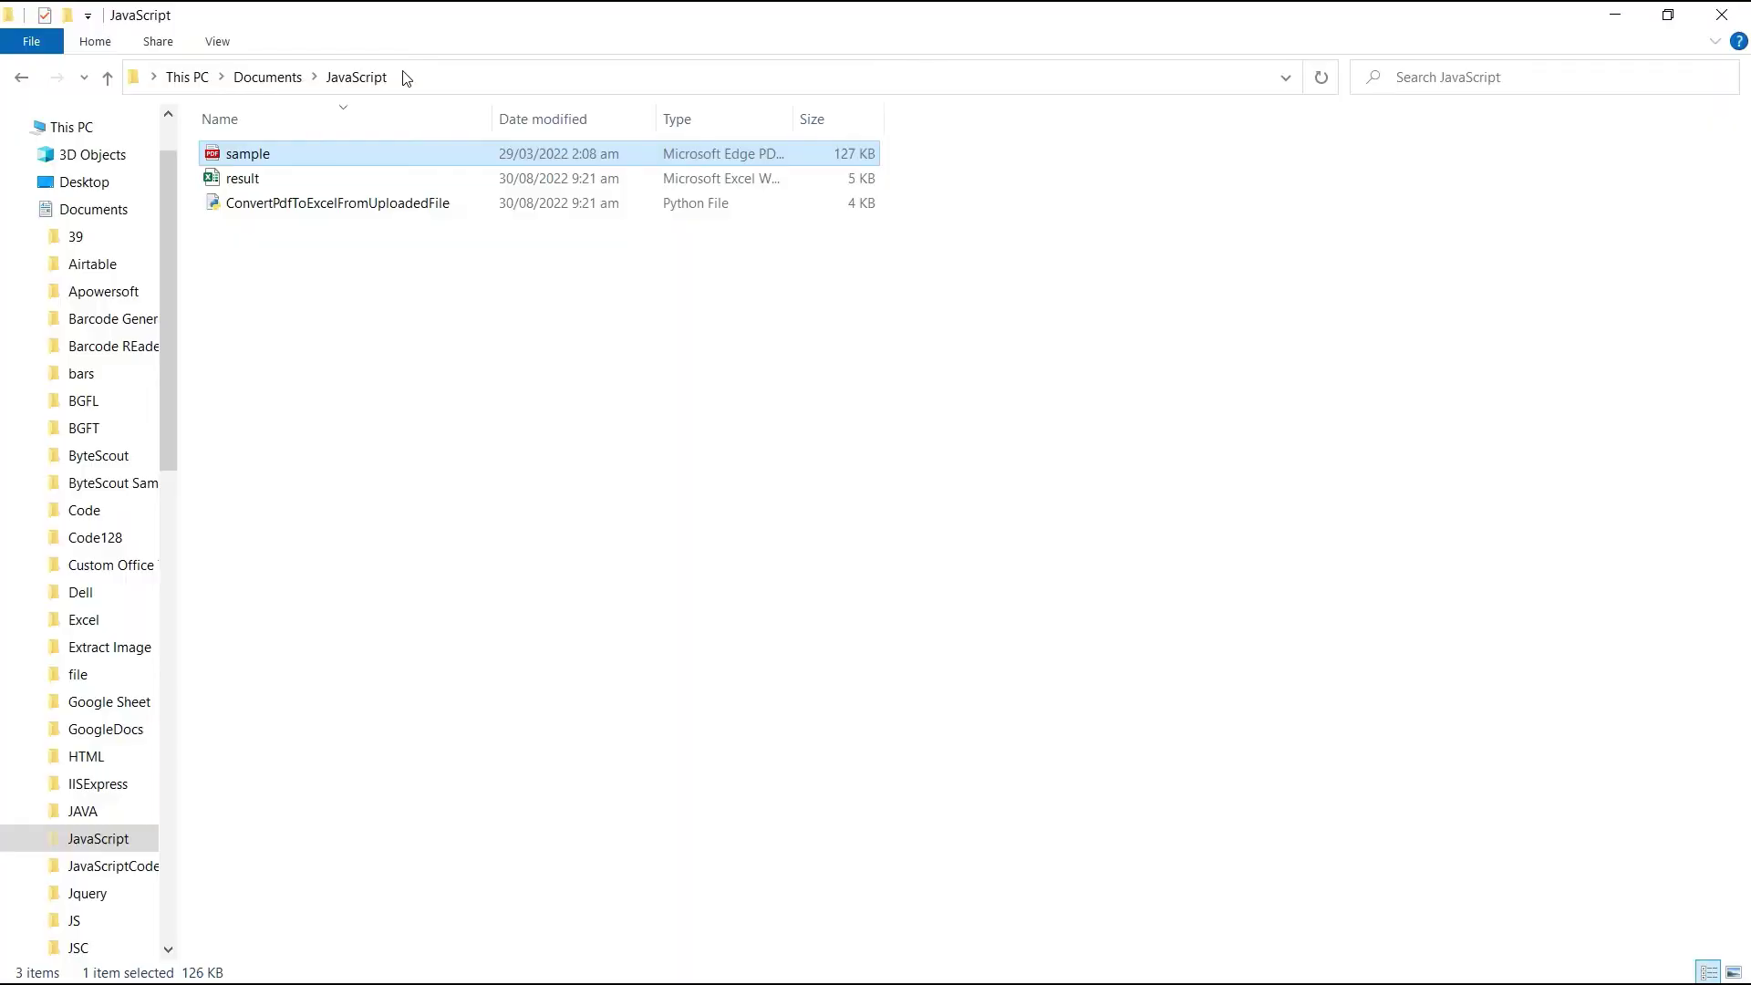
{"action": "left_click", "coordinate": [264, 188]}
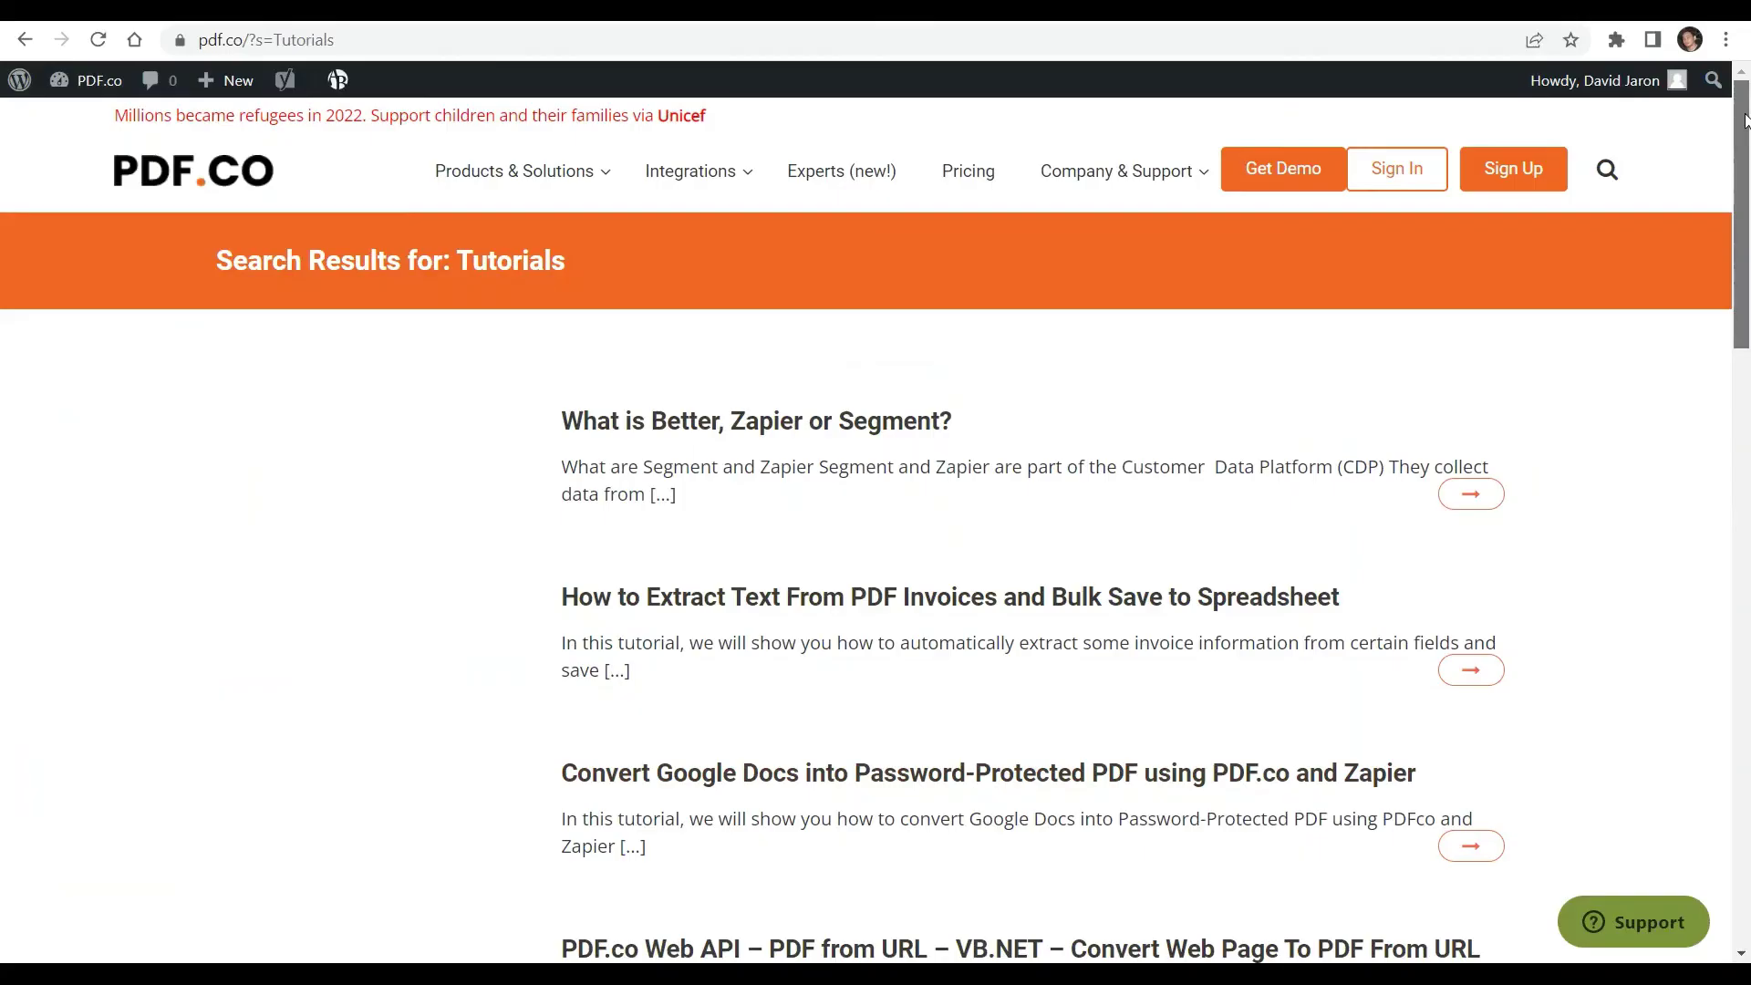
{"action": "scroll", "coordinate": [1747, 162], "scroll_direction": "down", "scroll_amount": 3}
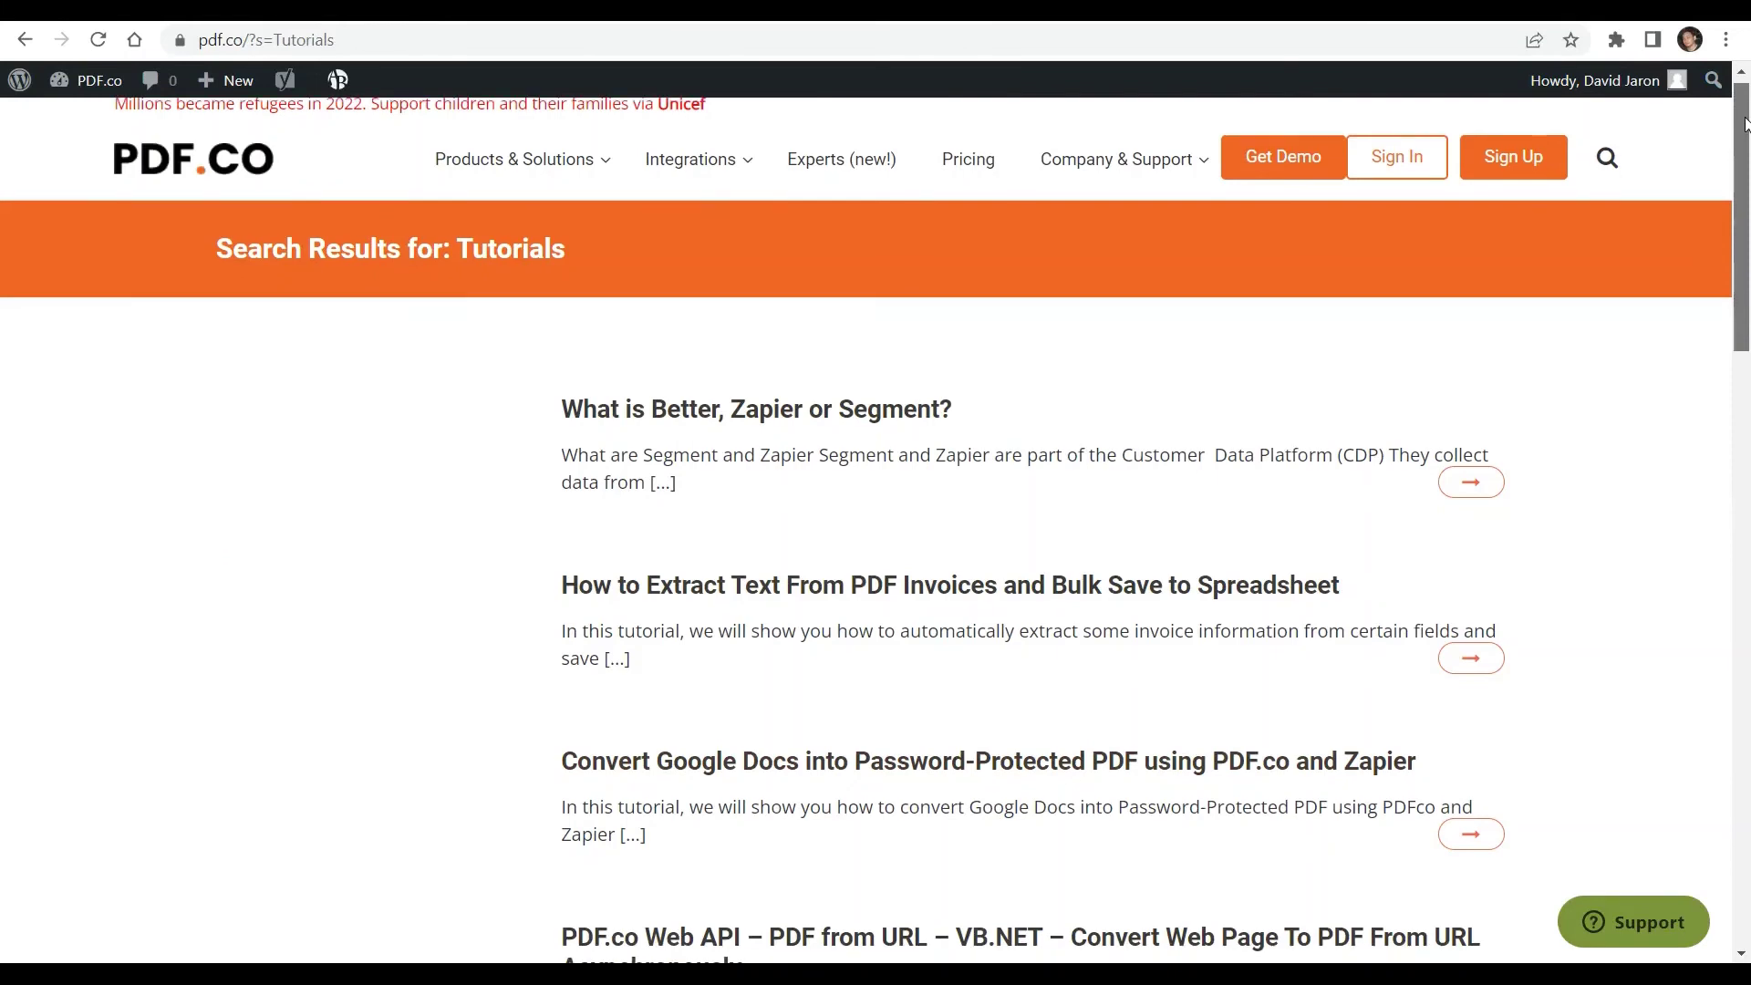
{"action": "left_click_drag", "start_coordinate": [1747, 161], "coordinate": [1747, 361]}
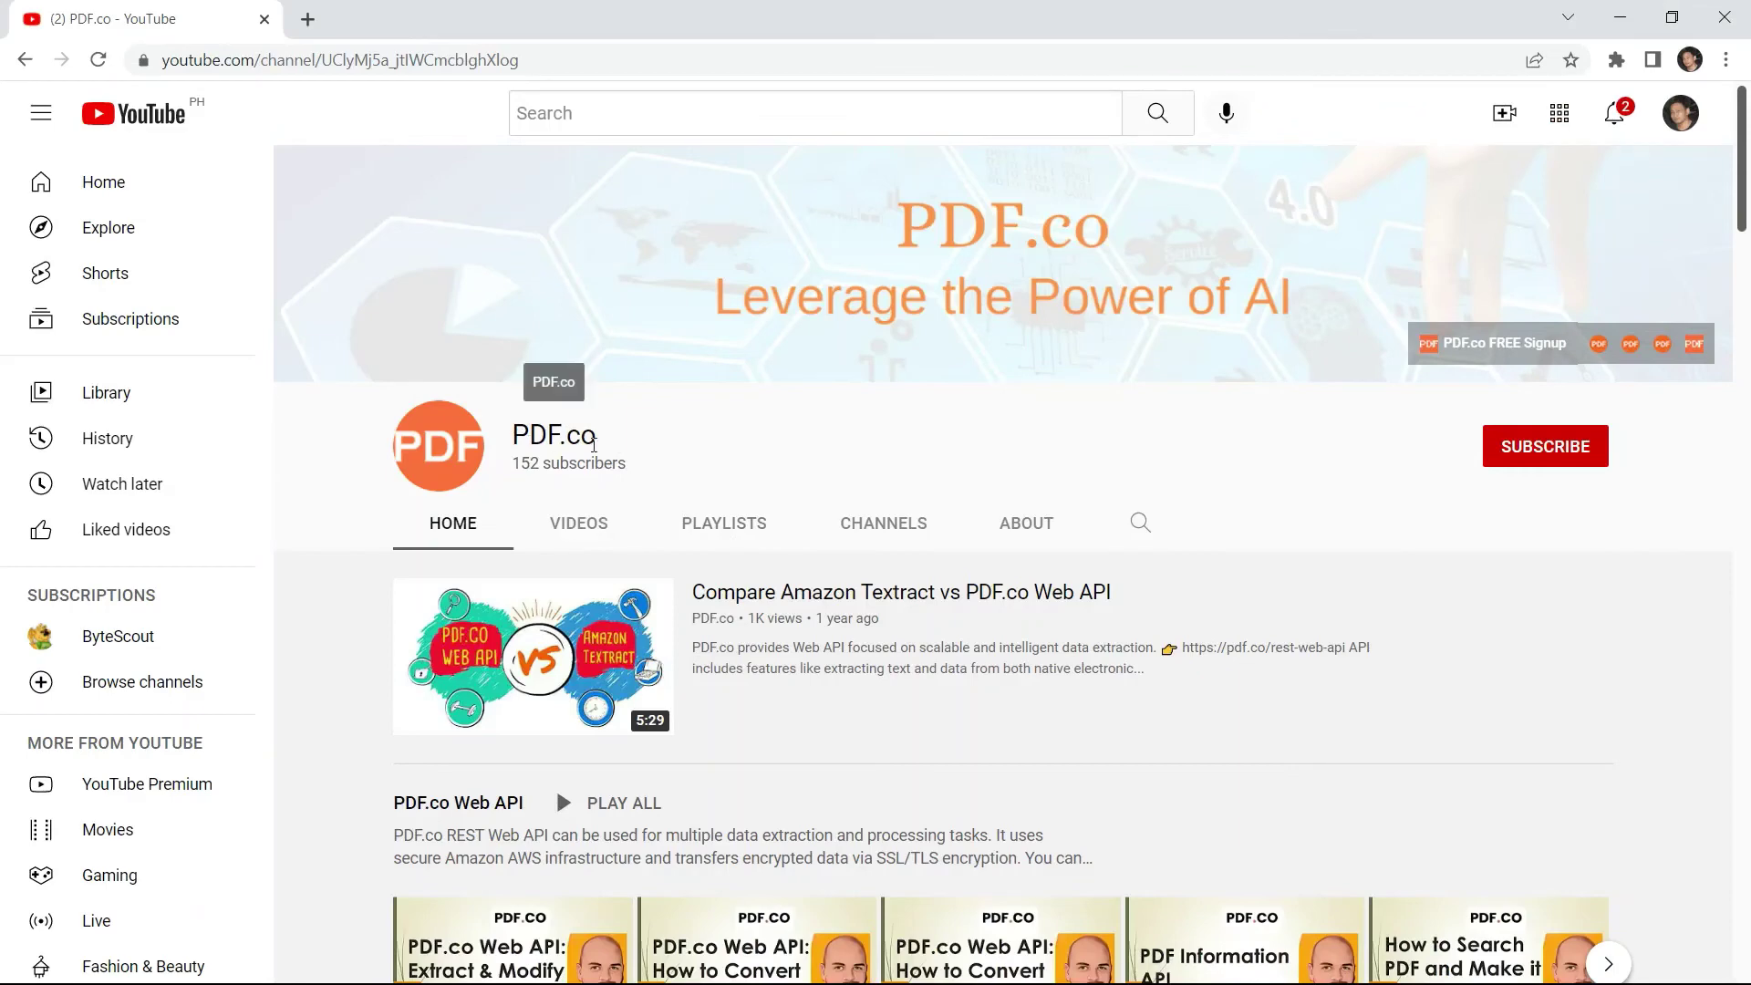
{"action": "scroll", "coordinate": [1745, 345], "scroll_direction": "down", "scroll_amount": 10}
{"action": "left_click_drag", "start_coordinate": [1743, 345], "coordinate": [1747, 500]}
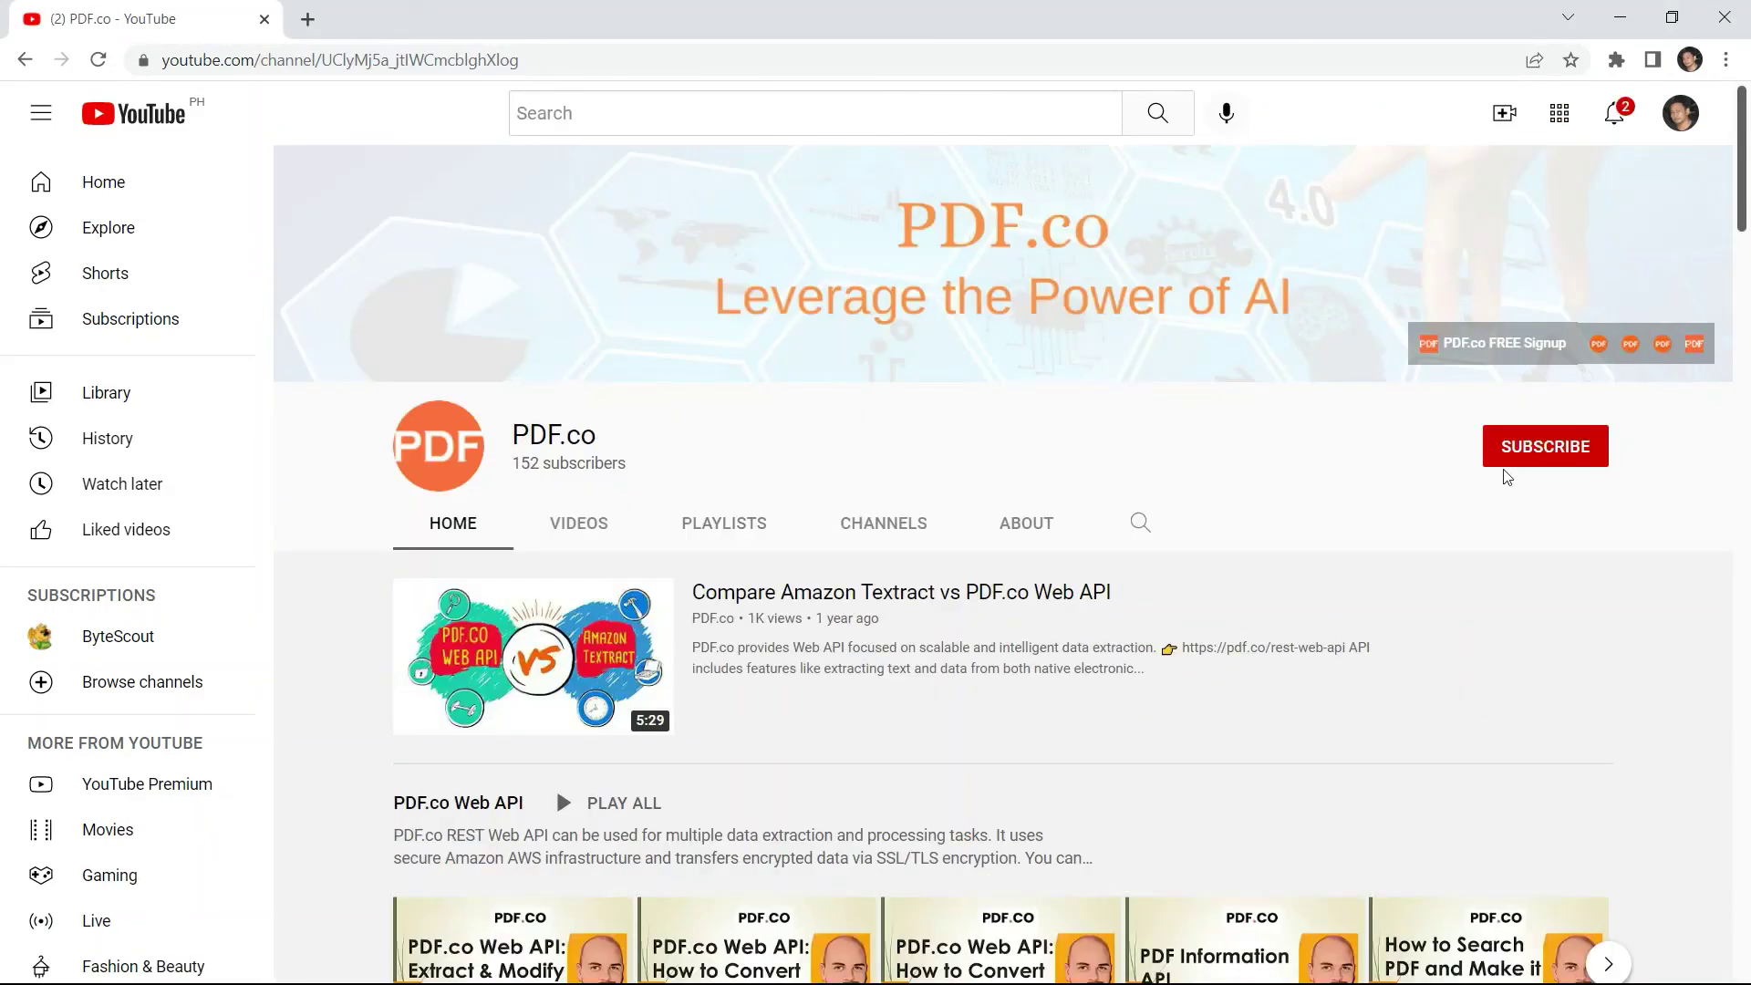
- Subscribe to the PDF.co channel and set its notification bell to All
{"action": "left_click", "coordinate": [1564, 449]}
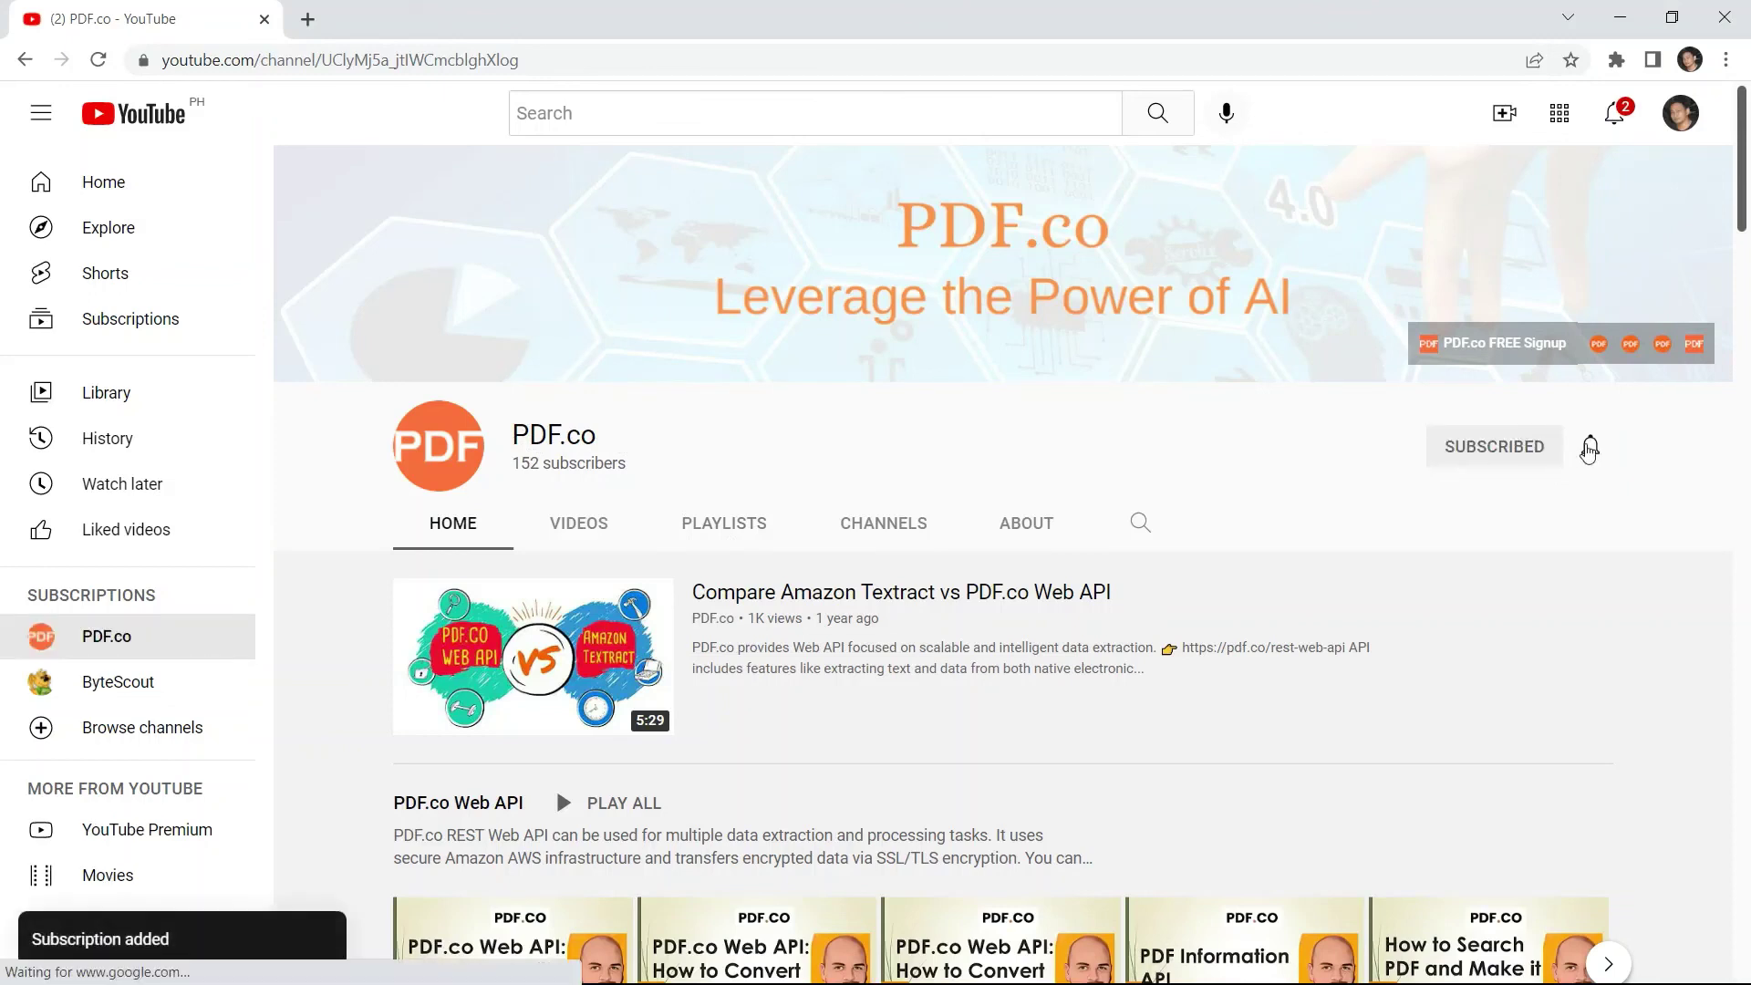
{"action": "left_click", "coordinate": [1589, 447]}
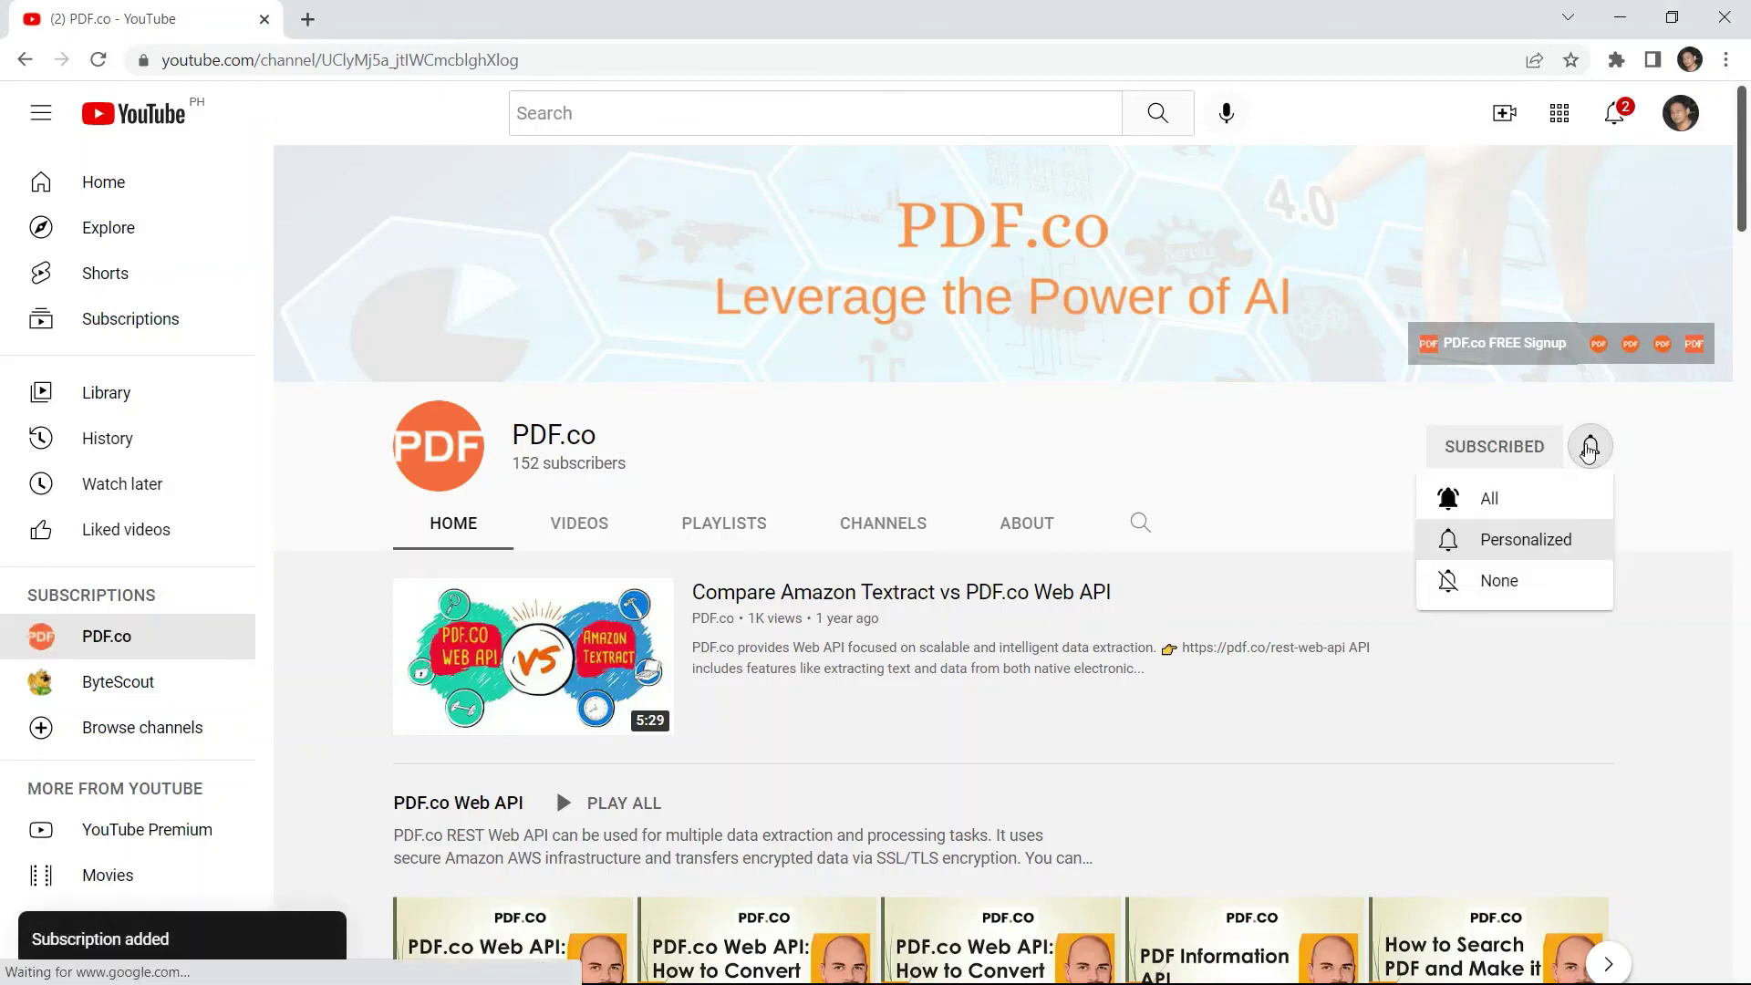
{"action": "left_click", "coordinate": [1500, 501]}
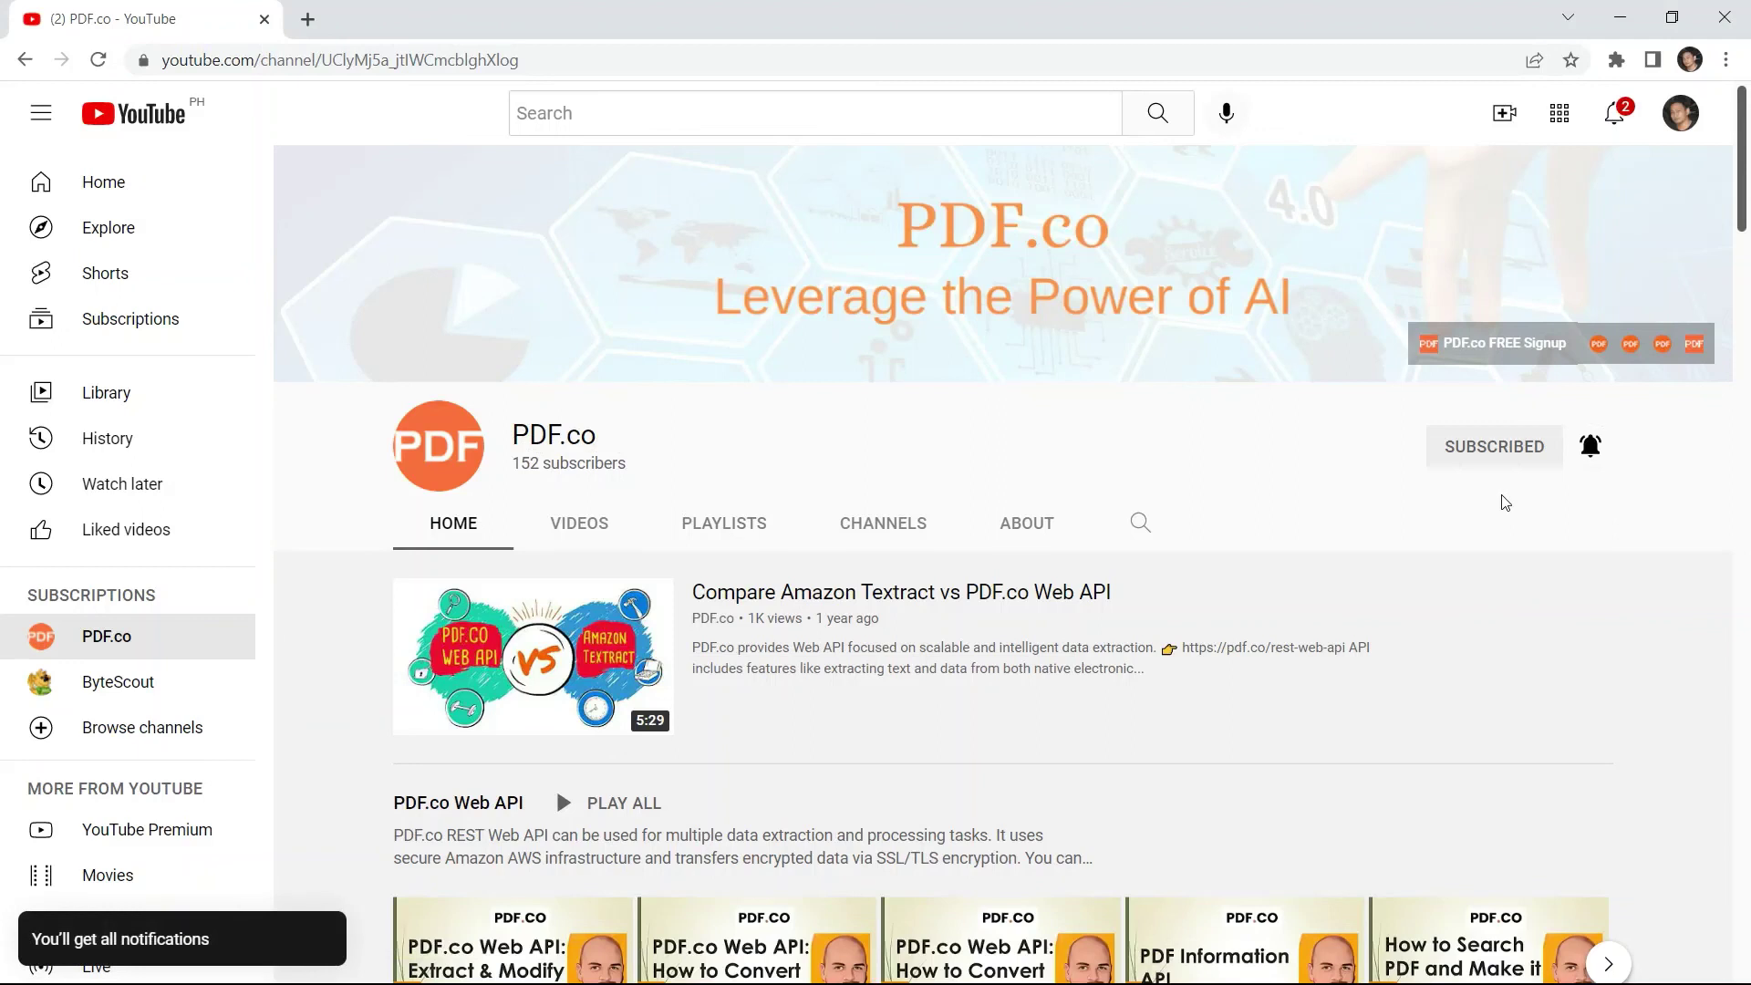